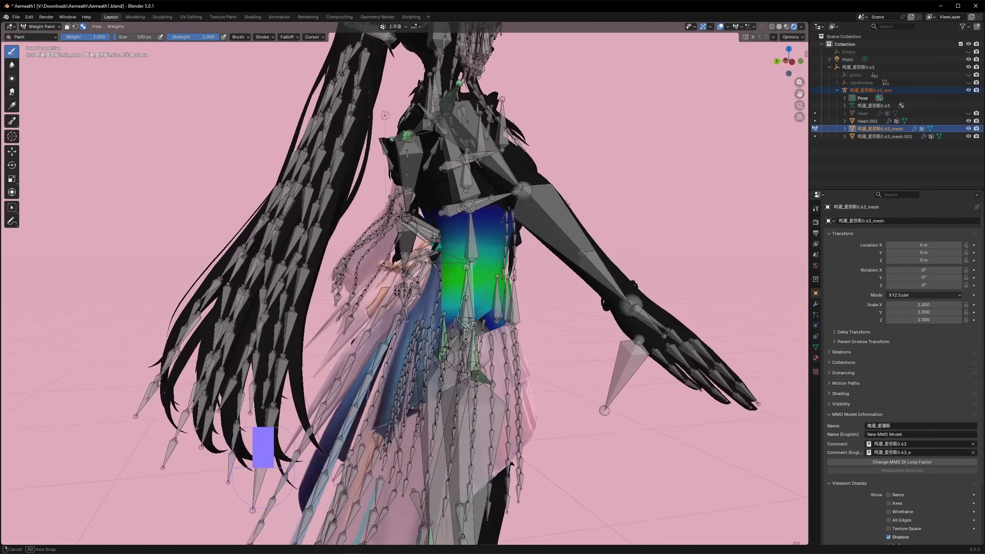
pyautogui.keyDown('alt'); pyautogui.click(528, 221); pyautogui.keyUp('alt')
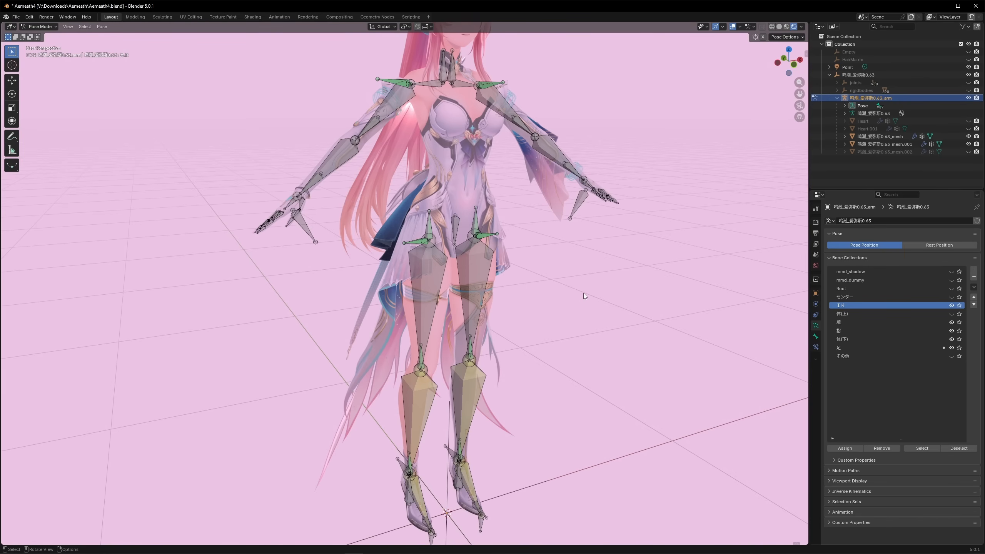
# Try moving the right foot's IK bone backward and upward to test how the leg bends
pyautogui.moveTo(425, 404); pyautogui.dragTo(442, 350, button='middle')
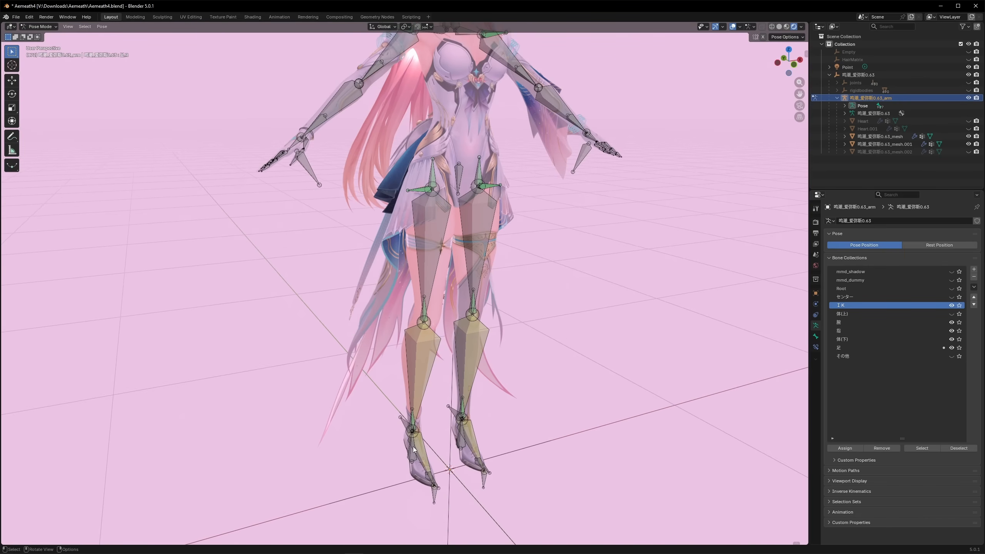
pyautogui.moveTo(608, 311); pyautogui.dragTo(426, 349, button='middle')
pyautogui.click(391, 352)
pyautogui.press('g')
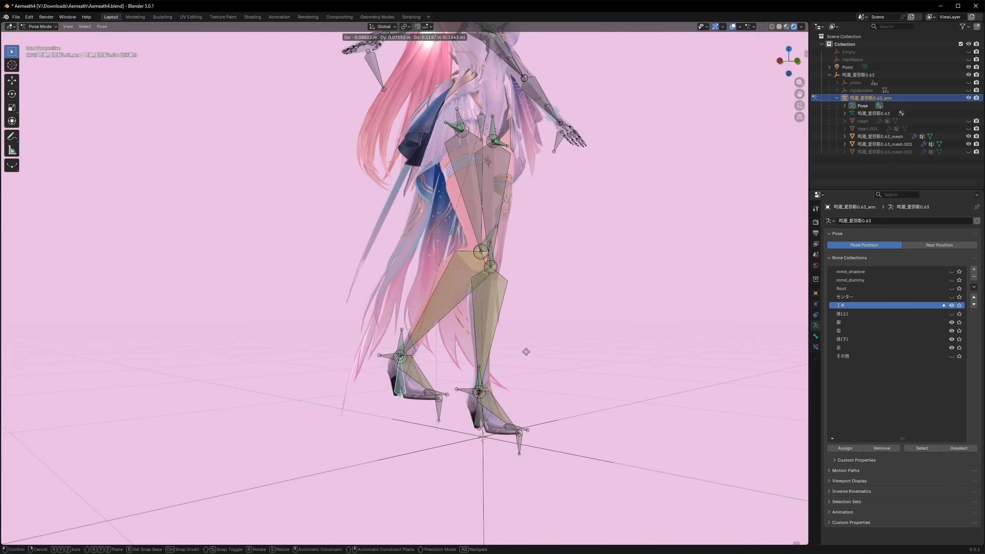
pyautogui.press('Escape')
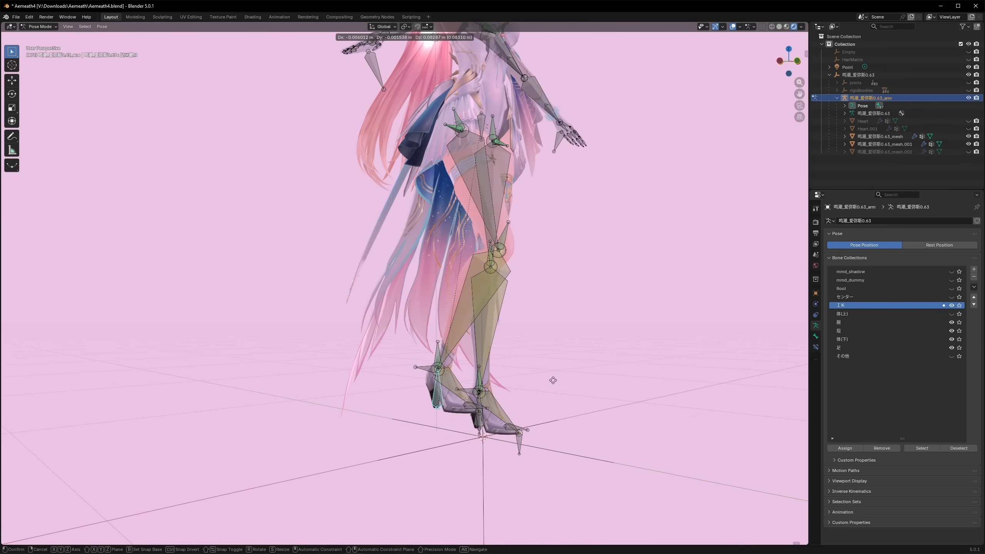
# Try moving the right foot's IK bone outward from the body to test the leg's sideways bend
pyautogui.click(780, 60)
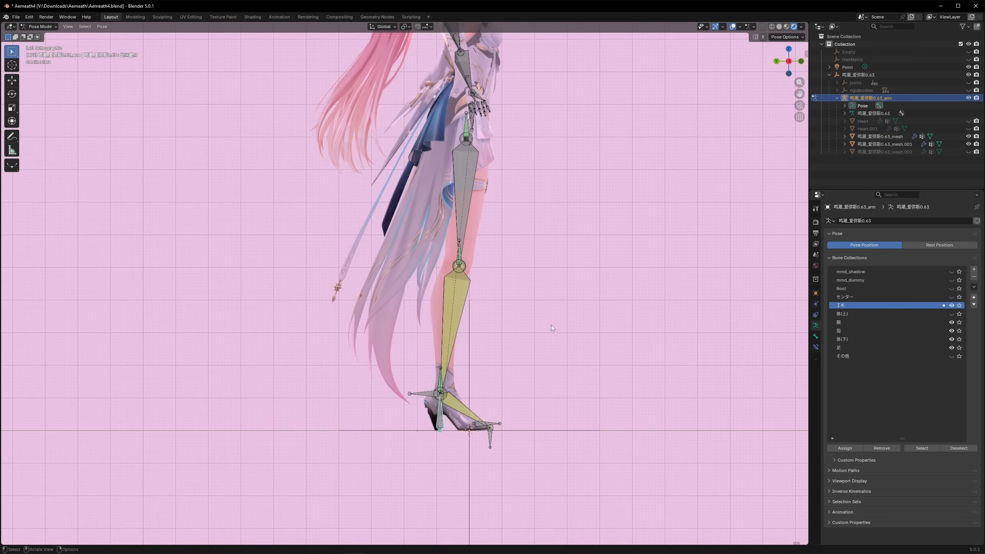
pyautogui.keyDown('alt'); pyautogui.moveTo(527, 329); pyautogui.dragTo(471, 342, button='middle'); pyautogui.keyUp('alt')
pyautogui.keyDown('alt'); pyautogui.moveTo(452, 302); pyautogui.dragTo(379, 339, button='middle'); pyautogui.keyUp('alt')
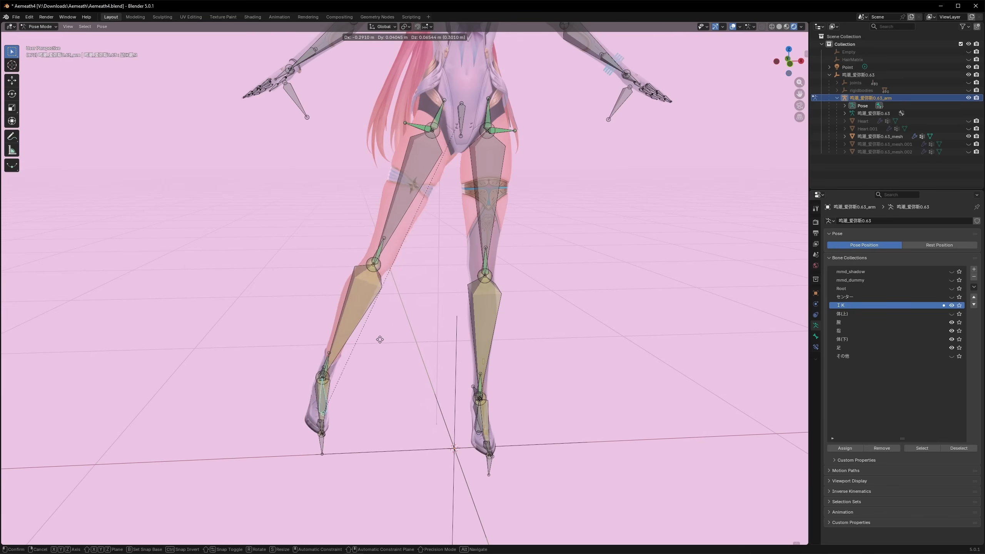
pyautogui.rightClick(389, 296)
# Try rotating the lower-body bone in the front view and with trackball rotation, with the viewport overlays hidden
pyautogui.press('KP_1')
pyautogui.click(392, 109)
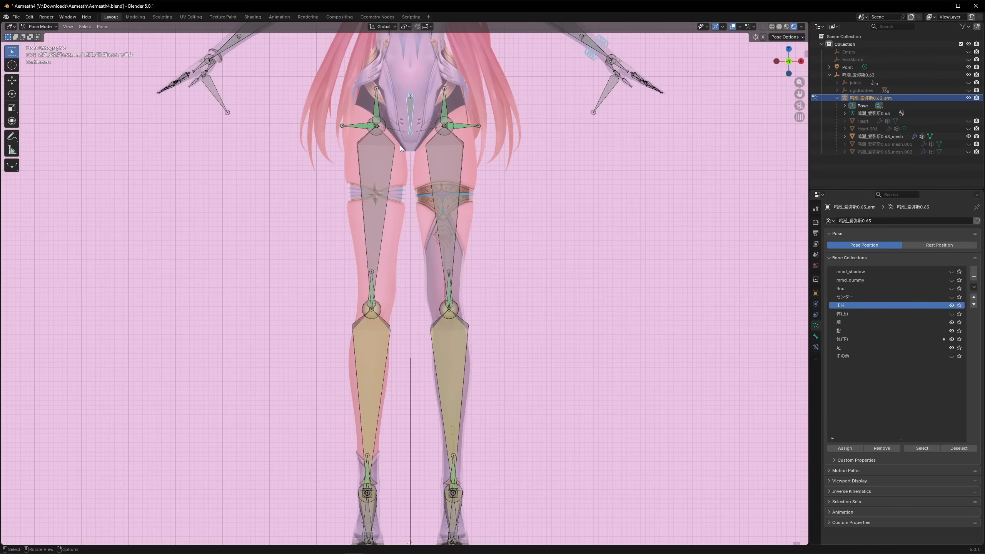
pyautogui.keyDown('shift'); pyautogui.scroll(-2, 466, 307); pyautogui.keyUp('shift')
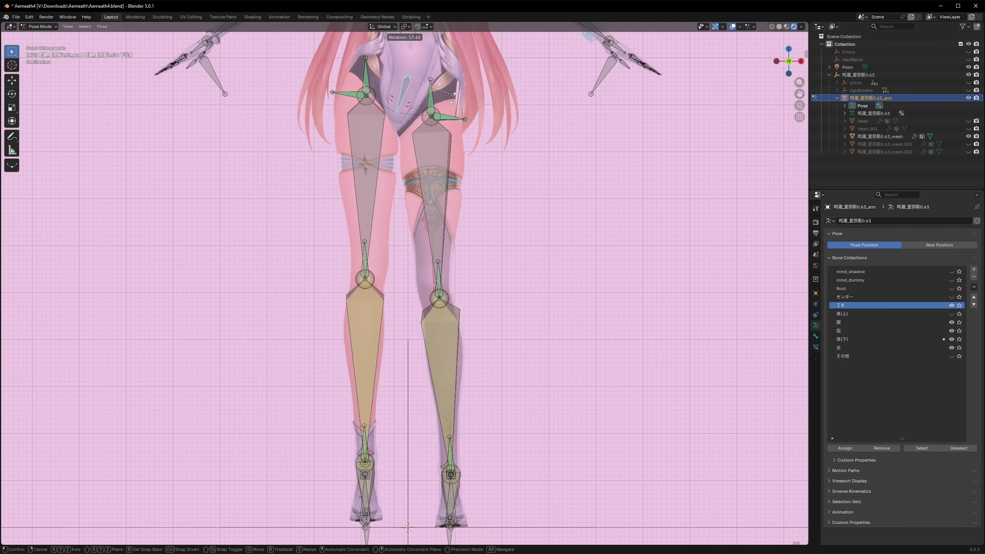
pyautogui.press('r')
pyautogui.hotkey('shift', 'alt', 'z')
pyautogui.keyDown('alt'); pyautogui.moveTo(456, 72); pyautogui.dragTo(583, 180, button='middle'); pyautogui.keyUp('alt')
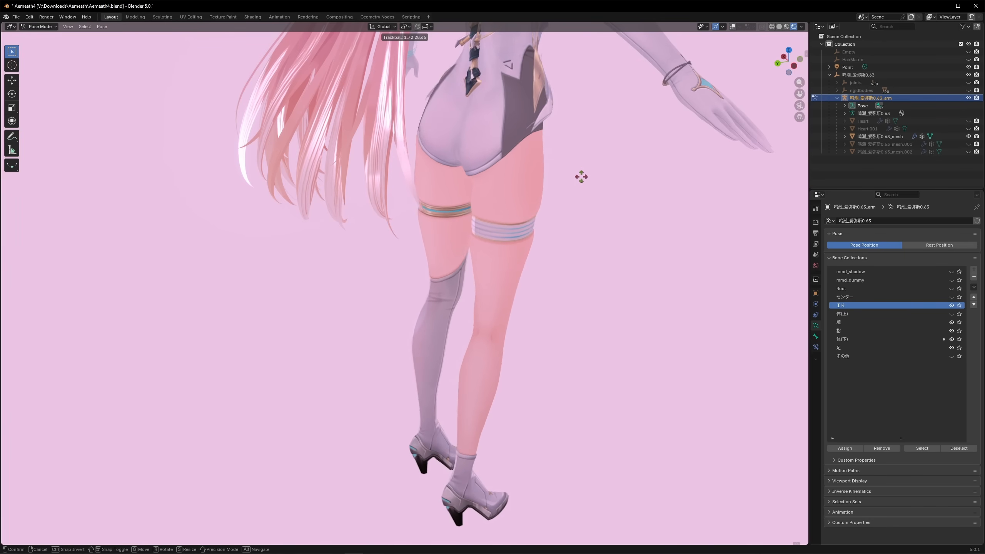
pyautogui.keyDown('alt'); pyautogui.moveTo(581, 177); pyautogui.dragTo(486, 207, button='middle'); pyautogui.keyUp('alt')
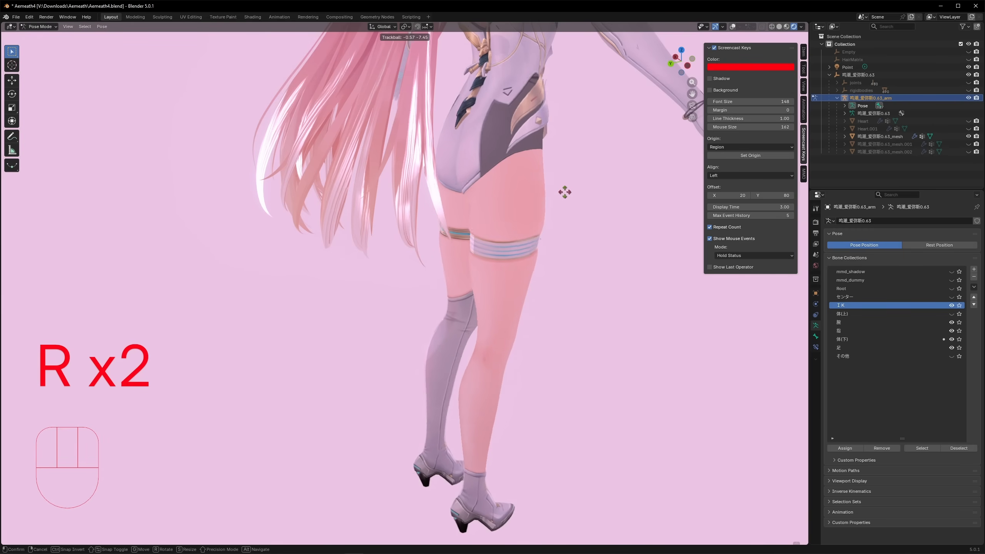
# Try rotating the lower-body bone about its local Z axis and then about its local Y axis
pyautogui.press('z')
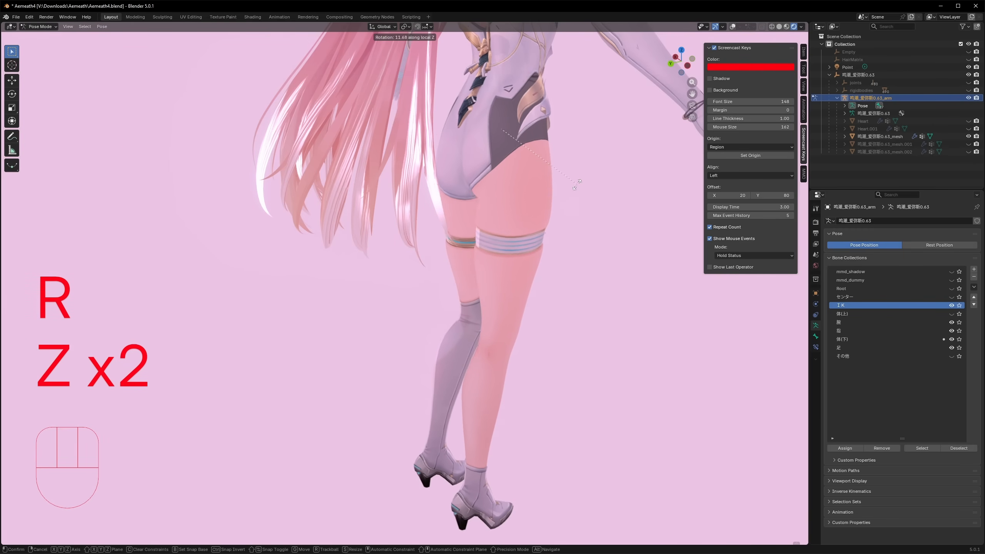
pyautogui.click(585, 216)
pyautogui.moveTo(587, 217); pyautogui.dragTo(515, 218, button='middle')
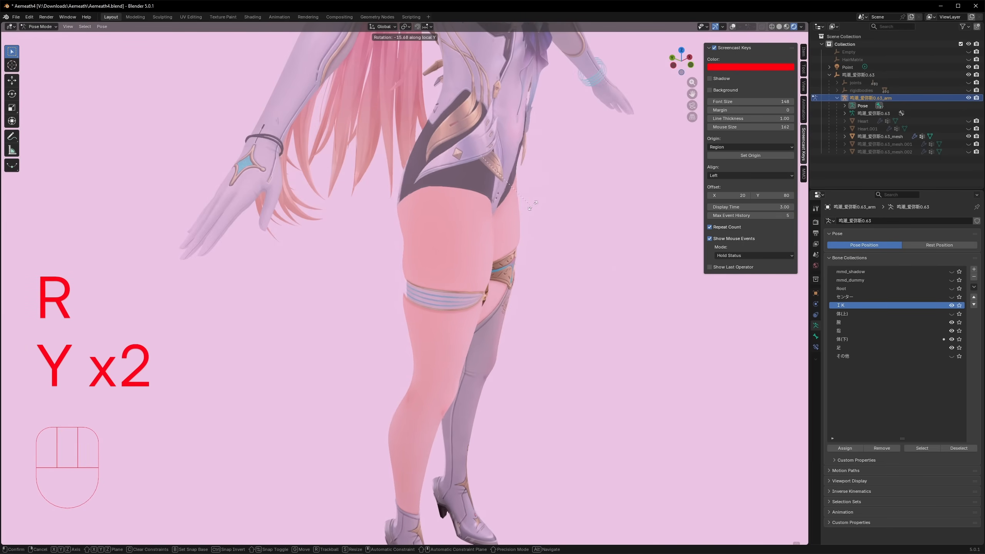
pyautogui.click(530, 238)
# Try rotating the right shoulder bone in the front view to test how the arm follows
pyautogui.scroll(-1, 535, 245)
pyautogui.moveTo(535, 245); pyautogui.dragTo(488, 164, button='middle')
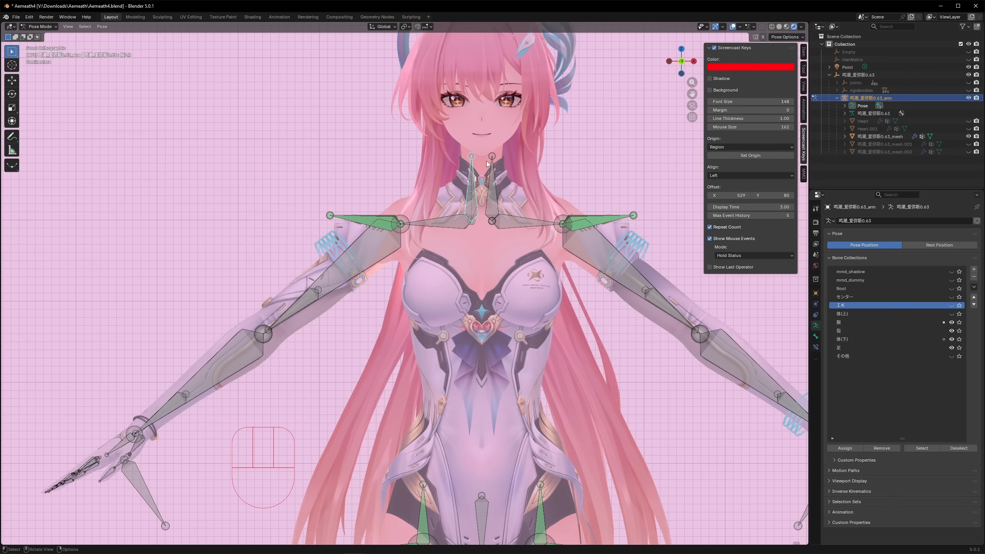
pyautogui.press('r')
pyautogui.press('r')
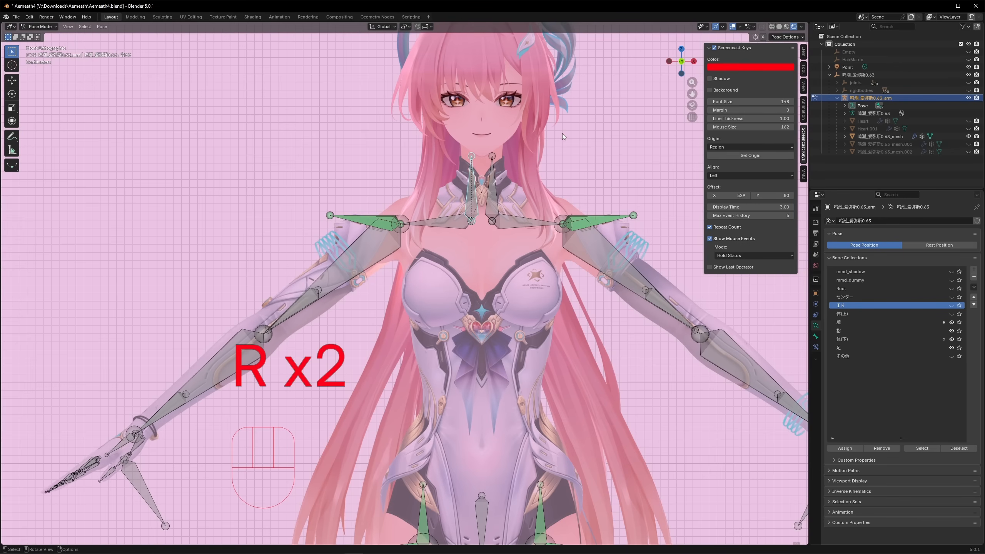
pyautogui.press('r')
pyautogui.press('r')
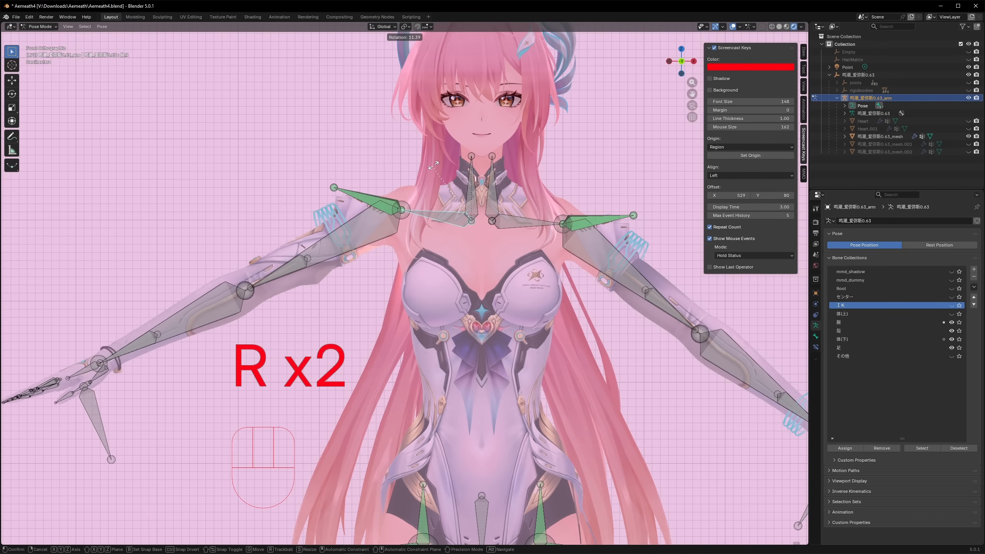
pyautogui.click(437, 175)
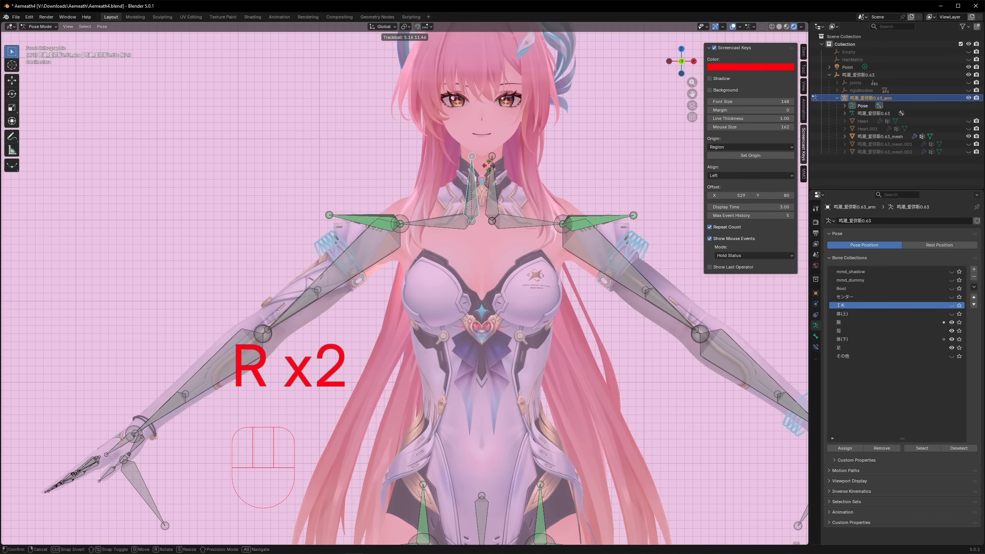
# Try rotating the upright shoulder control bone on the right side, and then both shoulder control bones together
pyautogui.click(492, 164)
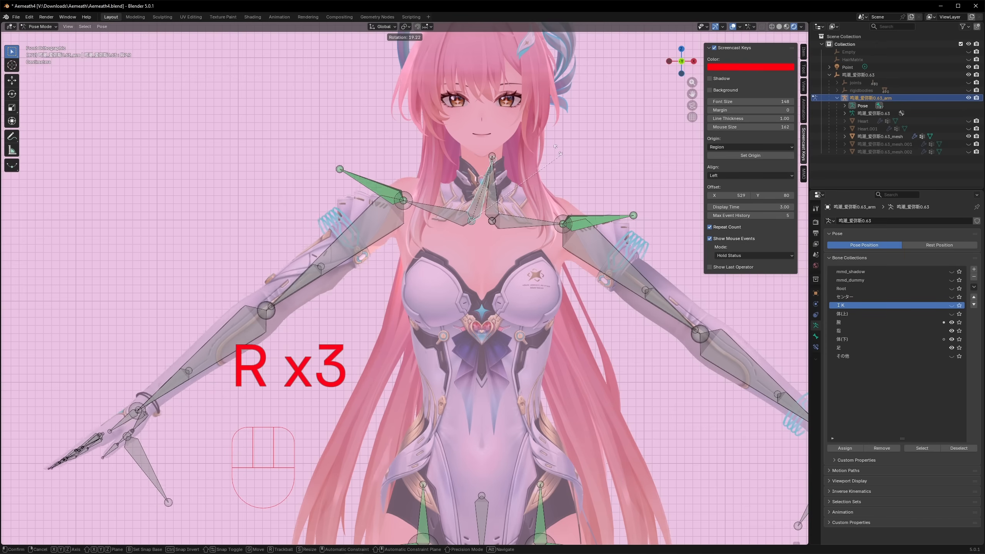
pyautogui.rightClick(529, 157)
pyautogui.press('r')
pyautogui.rightClick(526, 163)
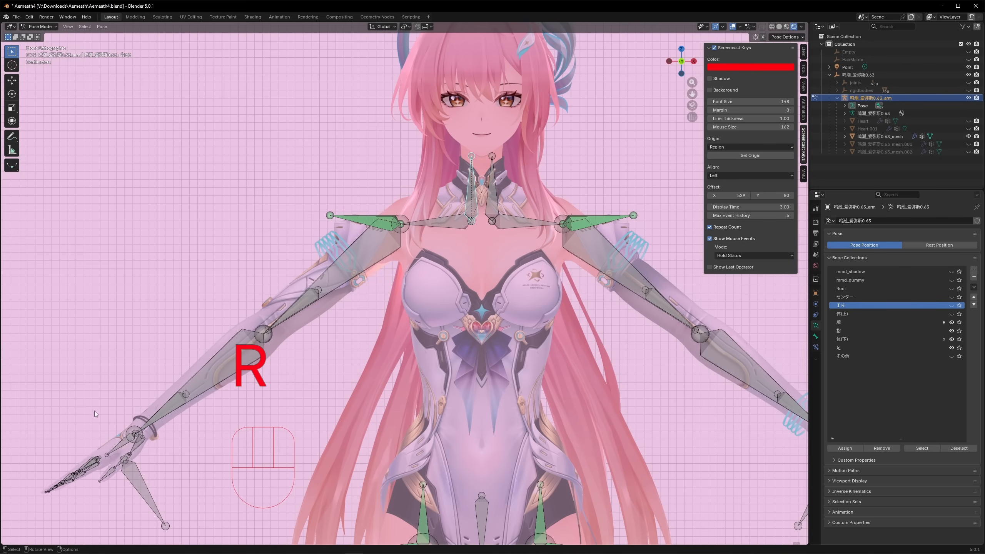
pyautogui.press('r')
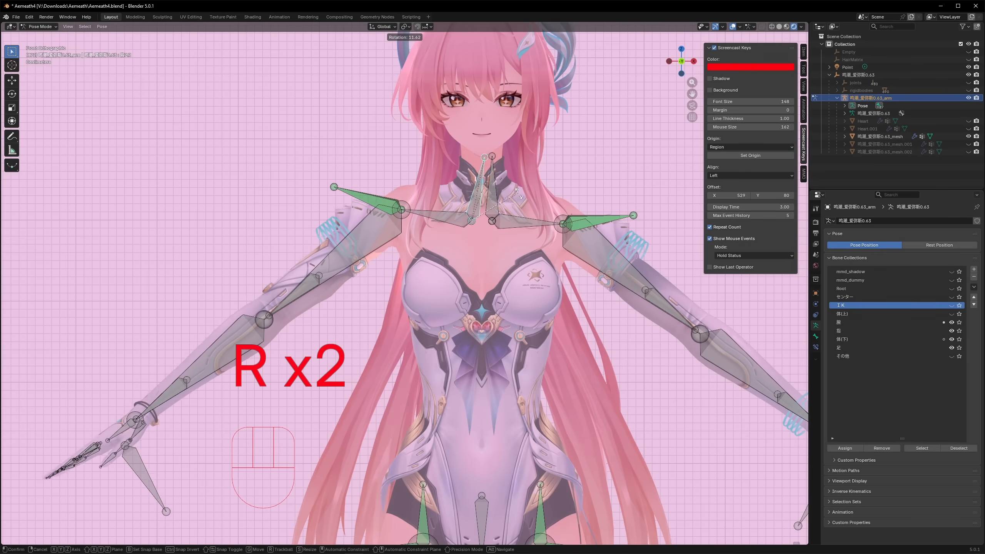
pyautogui.rightClick(522, 190)
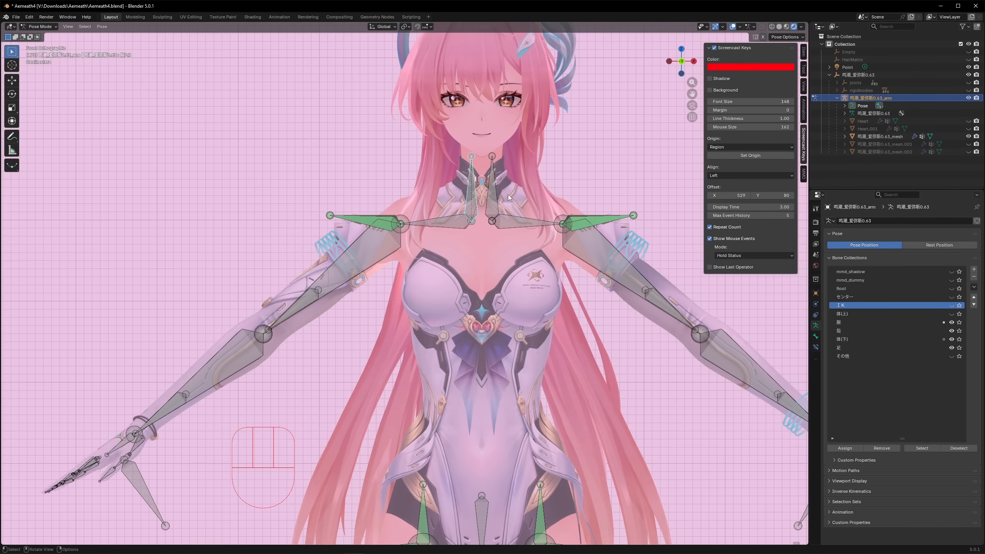
pyautogui.press('r')
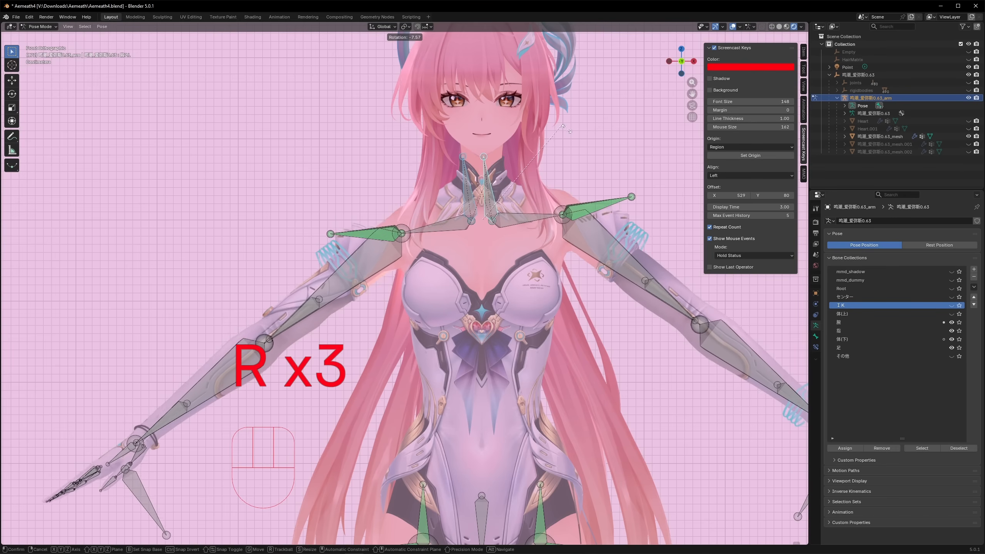
pyautogui.rightClick(577, 151)
# Return the armature from Edit Mode to Pose Mode and try rotating the right shoulder control bone 肩P.R
pyautogui.press('Tab')
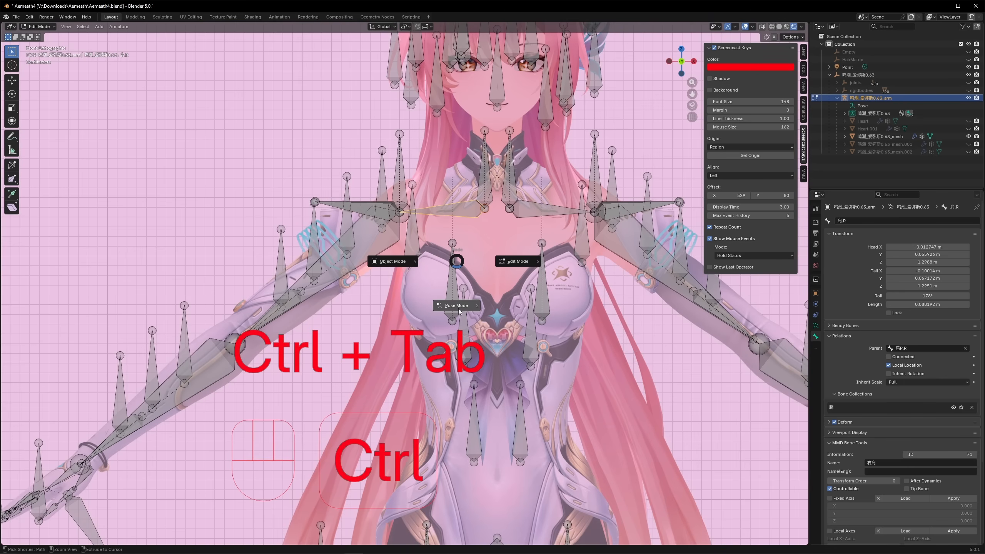
pyautogui.click(459, 311)
pyautogui.click(490, 182)
pyautogui.press('r')
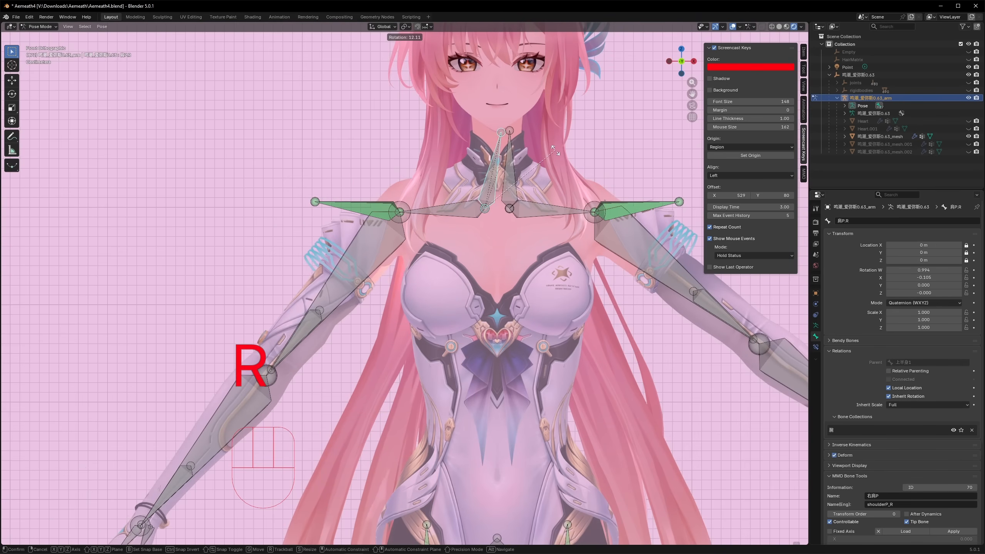
pyautogui.rightClick(481, 179)
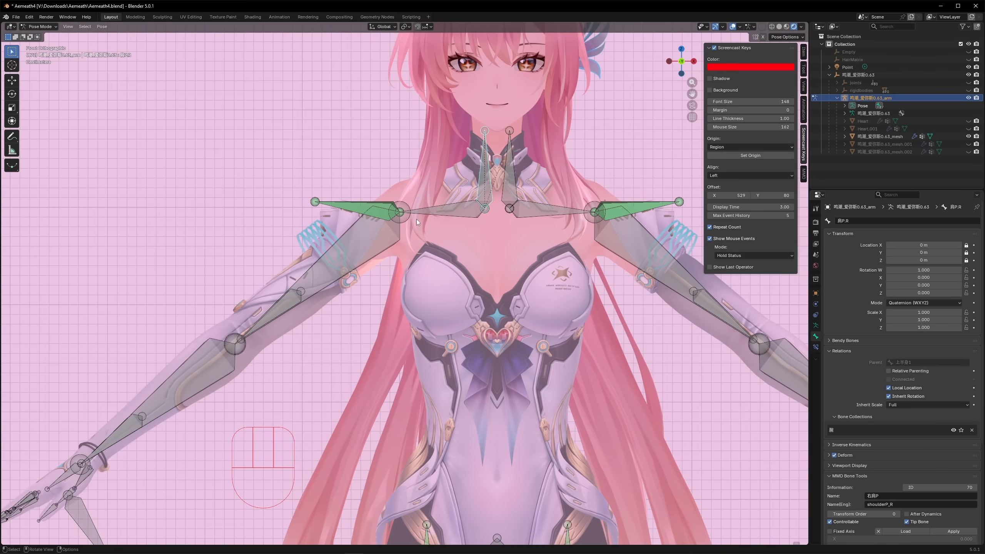
pyautogui.press('r')
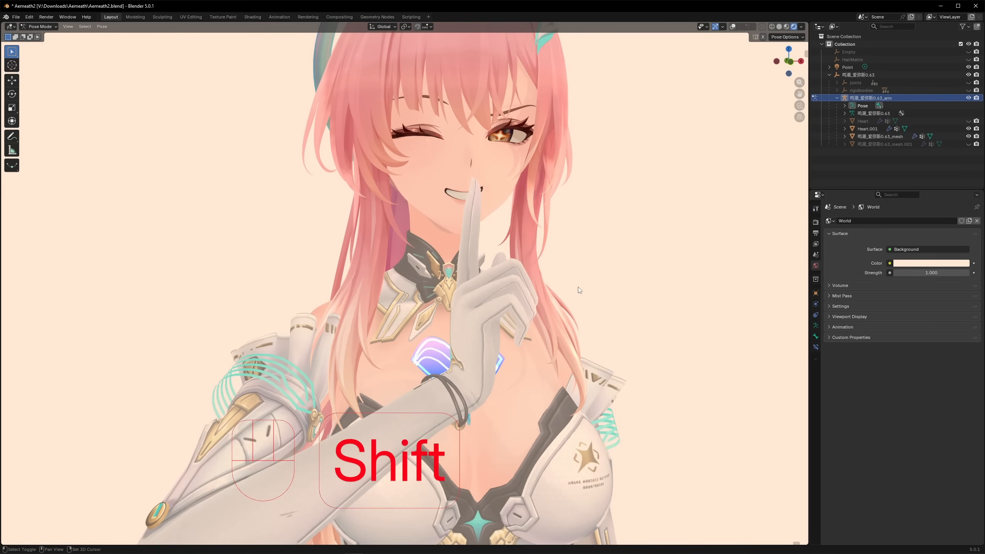
# Rotate the selected bone of the hand raised to the lips slightly about its local X axis
pyautogui.keyDown('shift'); pyautogui.moveTo(578, 290); pyautogui.dragTo(550, 221, button='middle'); pyautogui.keyUp('shift')
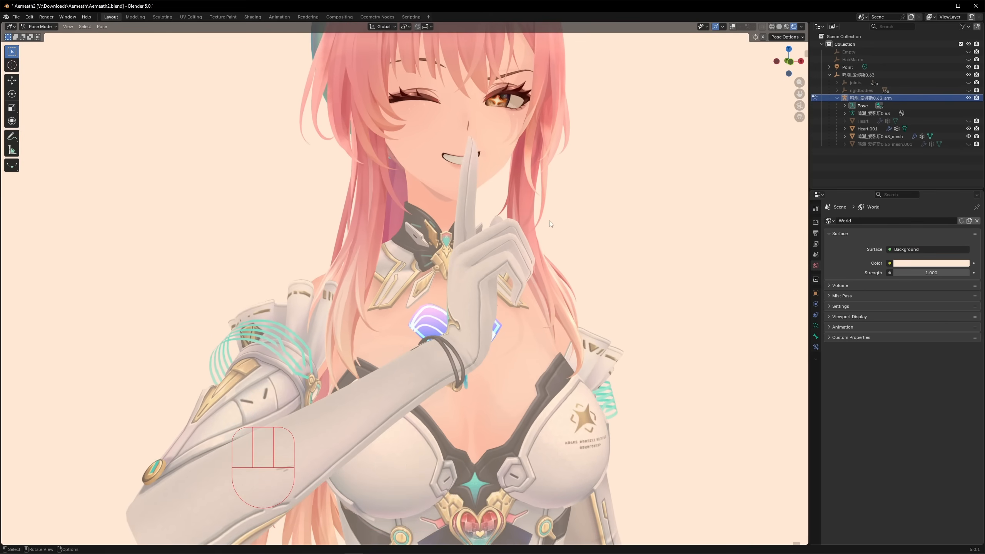
pyautogui.press('r')
pyautogui.press('r')
pyautogui.press('r')
pyautogui.press('x')
pyautogui.press('x')
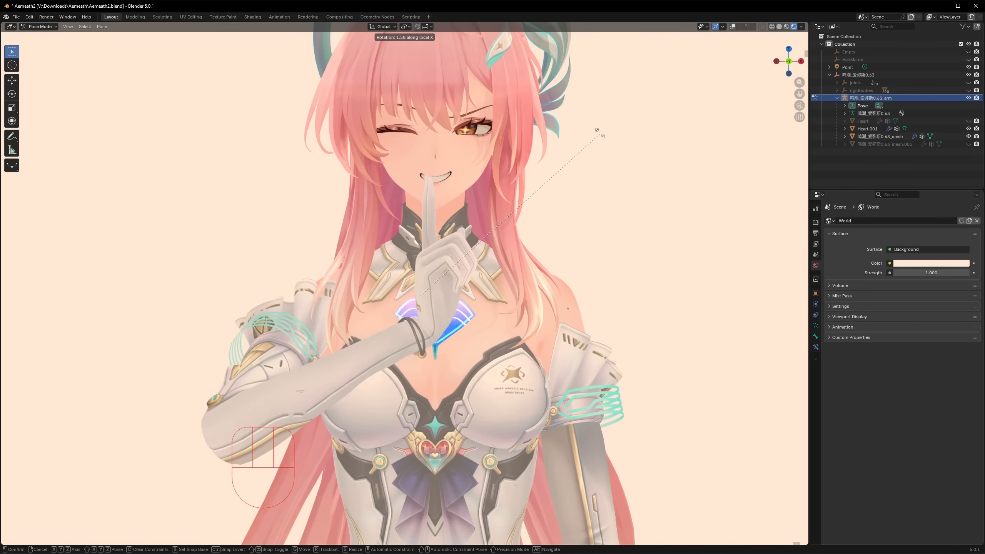
pyautogui.click(612, 170)
# Rotate the raised hand's selected bone about its local Y axis
pyautogui.moveTo(526, 207); pyautogui.dragTo(534, 217, button='middle')
pyautogui.press('r')
pyautogui.press('y')
pyautogui.press('y')
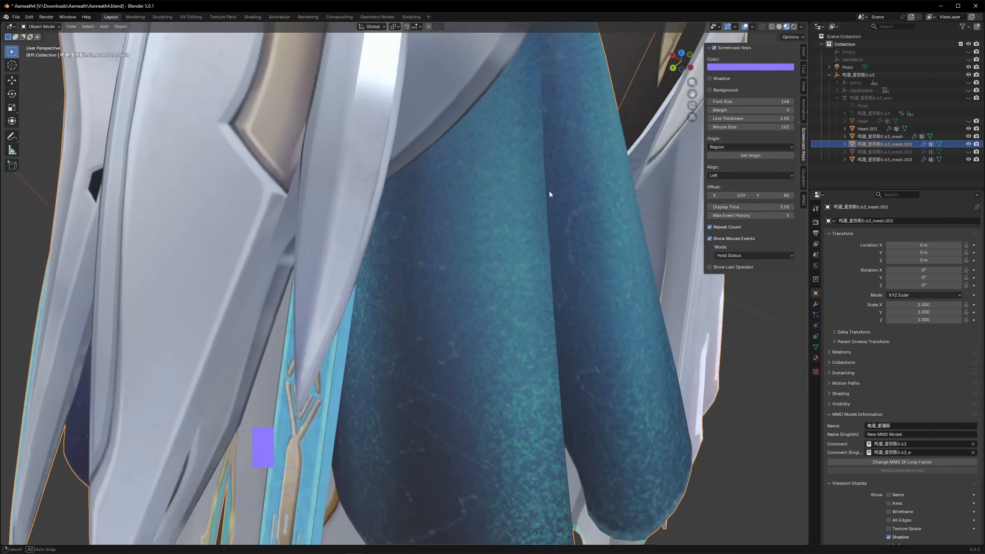
pyautogui.moveTo(550, 191); pyautogui.dragTo(474, 257, button='middle')
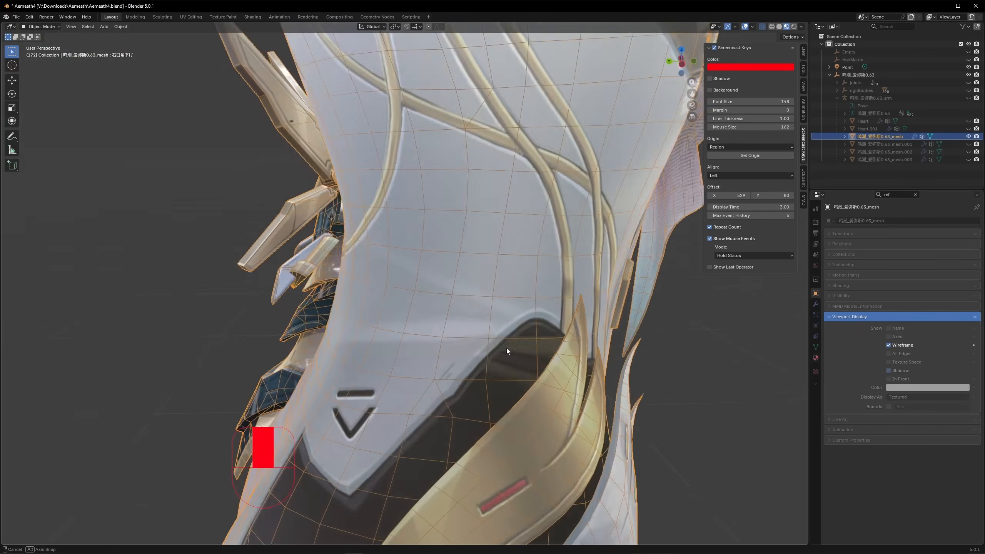
pyautogui.moveTo(506, 349); pyautogui.dragTo(520, 318, button='middle')
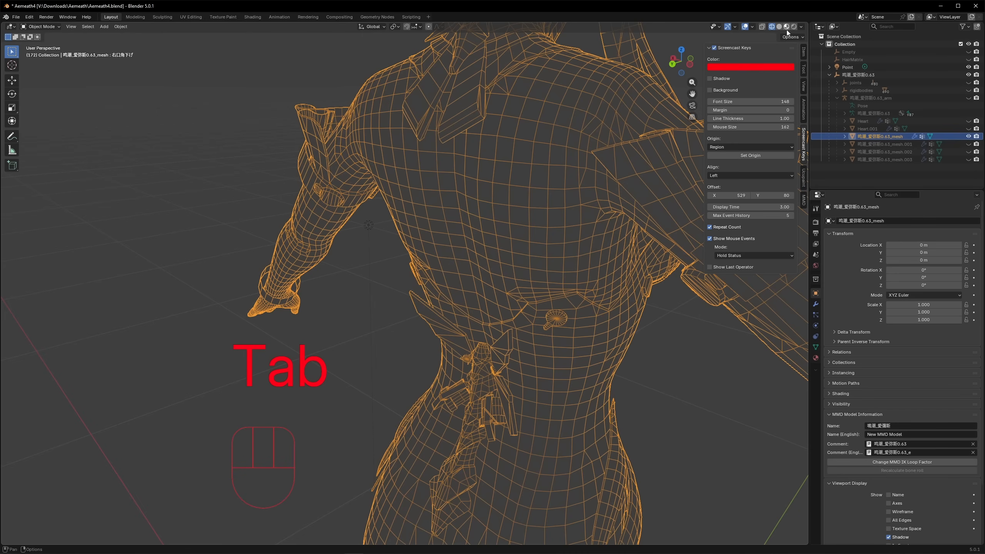
# Switch the viewport from wireframe to rendered shading and try moving the point light along the global X axis beside the character's back
pyautogui.click(787, 27)
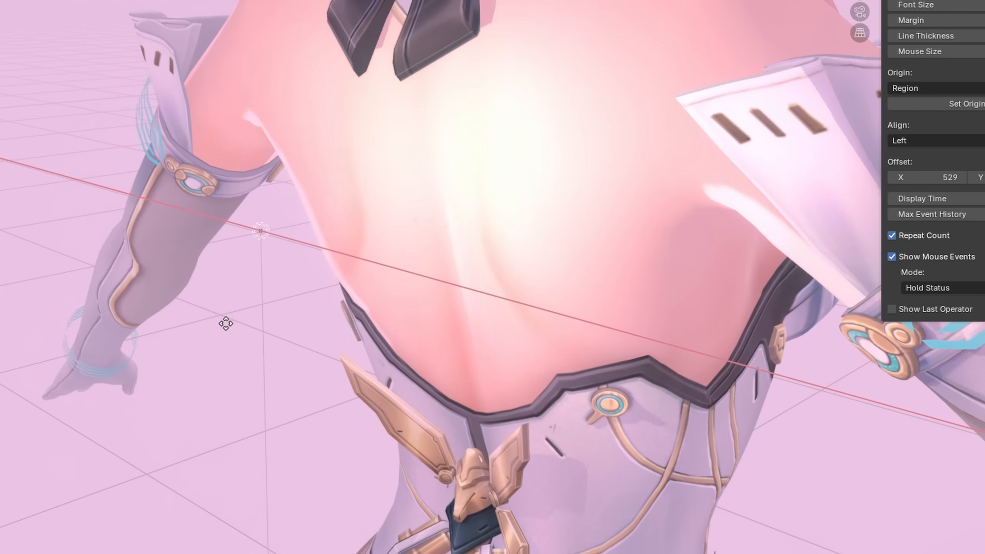
pyautogui.press('g')
pyautogui.press('x')
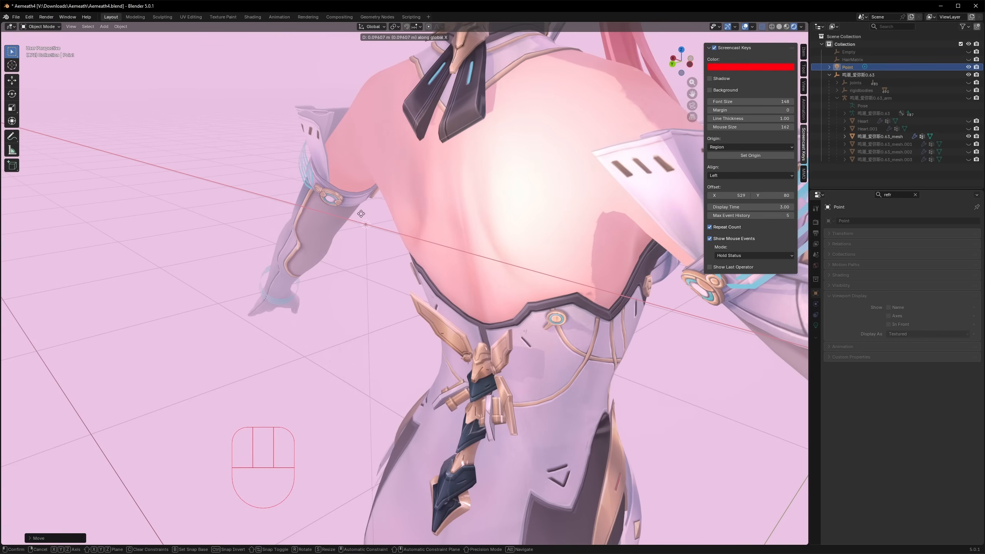
pyautogui.rightClick(404, 213)
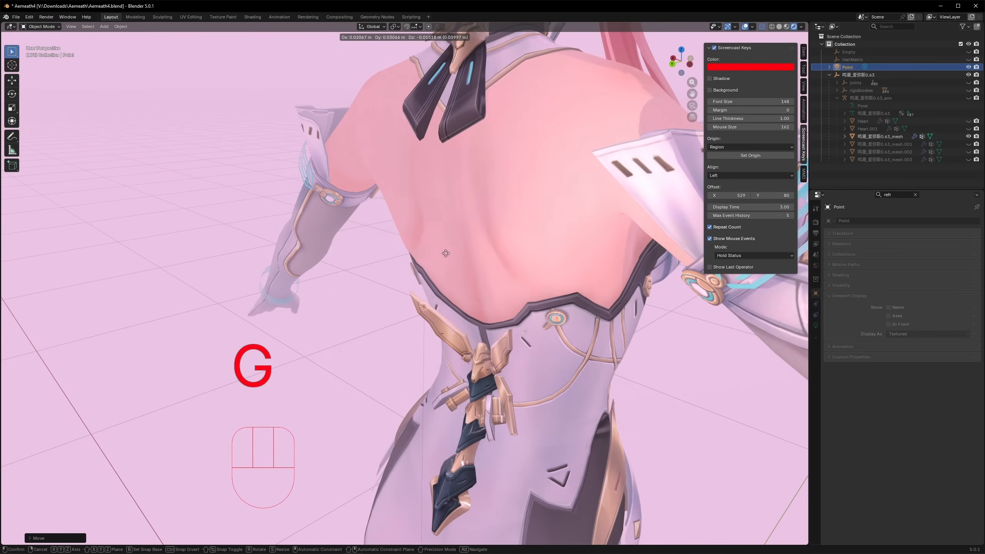
pyautogui.press('x')
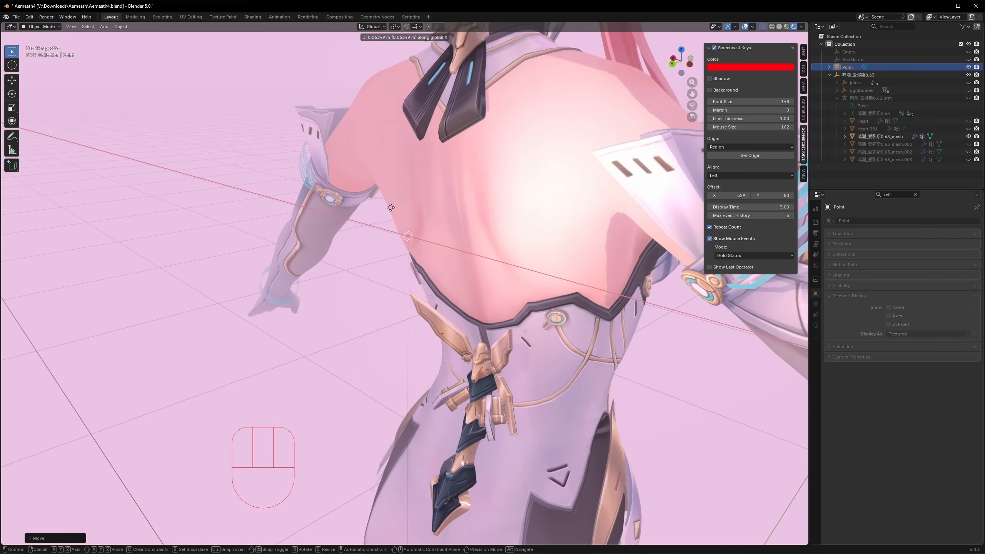
pyautogui.rightClick(424, 188)
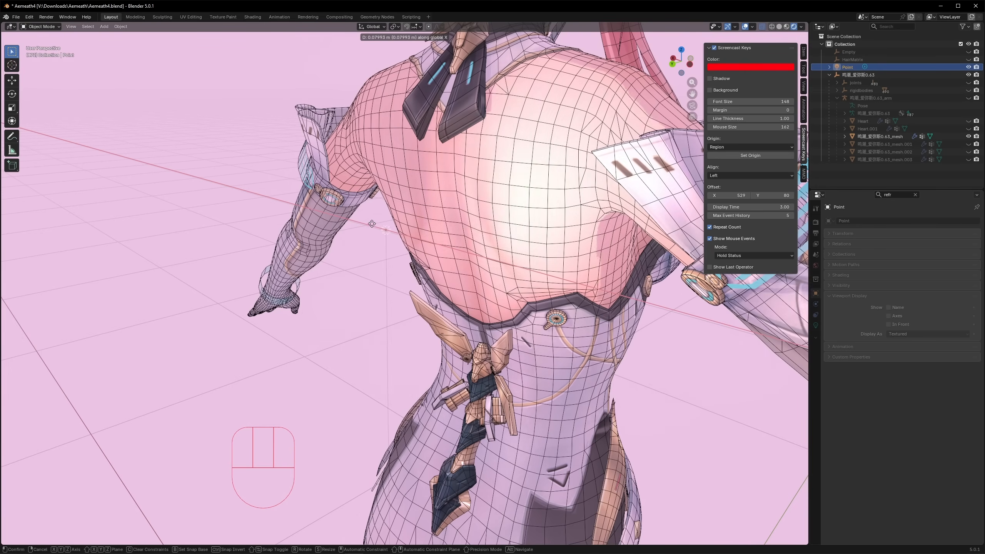
# Try moving the point light along the global X axis again, viewing the character's back from other angles to test the wireframed mesh's shading
pyautogui.rightClick(372, 224)
pyautogui.moveTo(505, 230); pyautogui.dragTo(489, 223, button='middle')
pyautogui.press('g')
pyautogui.press('x')
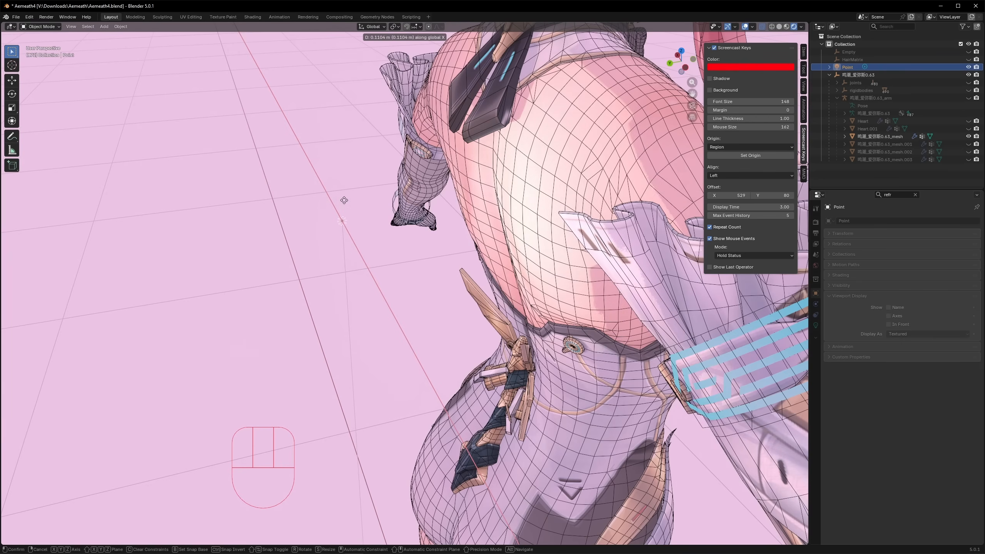
pyautogui.rightClick(403, 218)
pyautogui.moveTo(464, 228); pyautogui.dragTo(485, 213, button='middle')
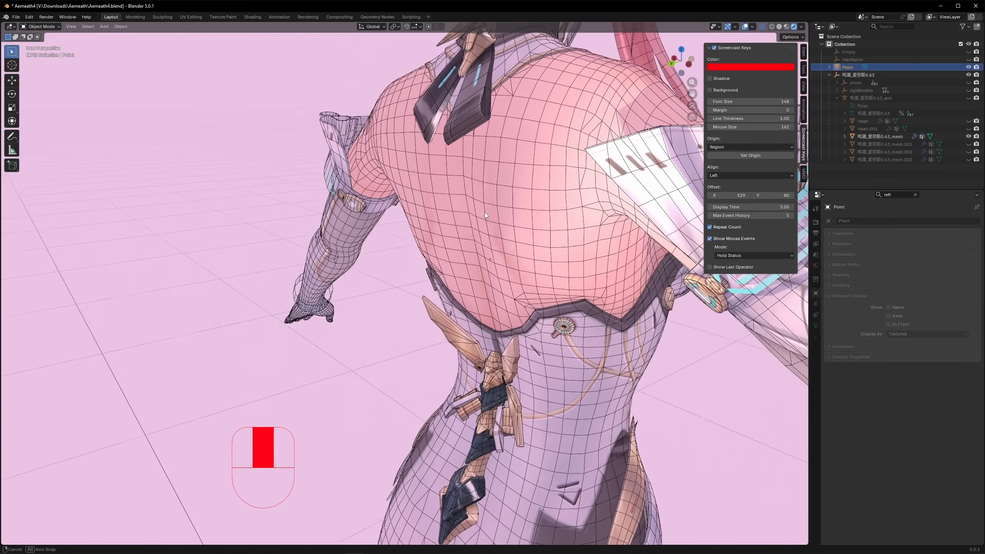
pyautogui.press('g')
pyautogui.press('x')
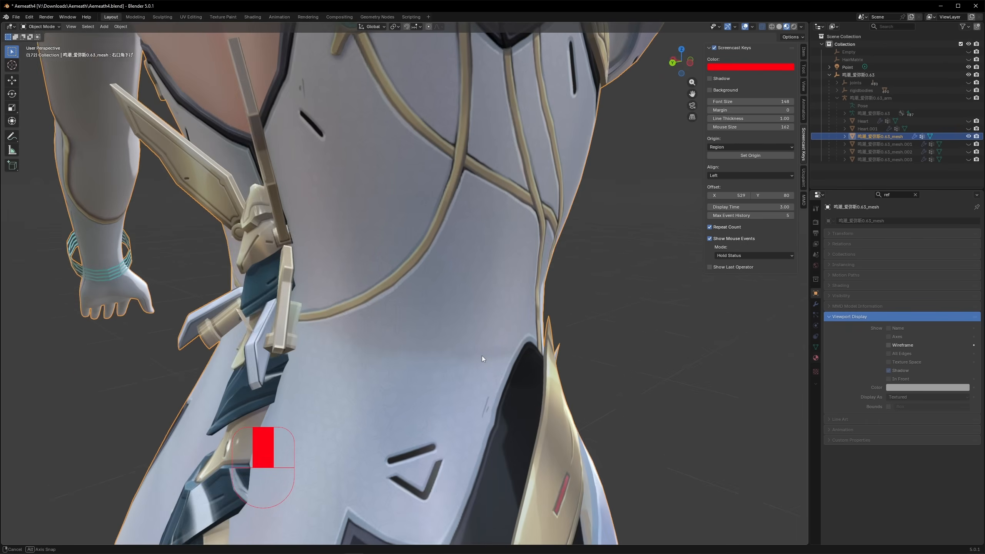
# Move the point light to the front of the character's abdomen and examine the surface detail of the bodysuit and the draped cloth
pyautogui.moveTo(482, 356)
pyautogui.mouseDown(button='middle')
pyautogui.moveTo(453, 360)
pyautogui.moveTo(458, 368)
pyautogui.moveTo(491, 347)
pyautogui.mouseUp(button='middle')
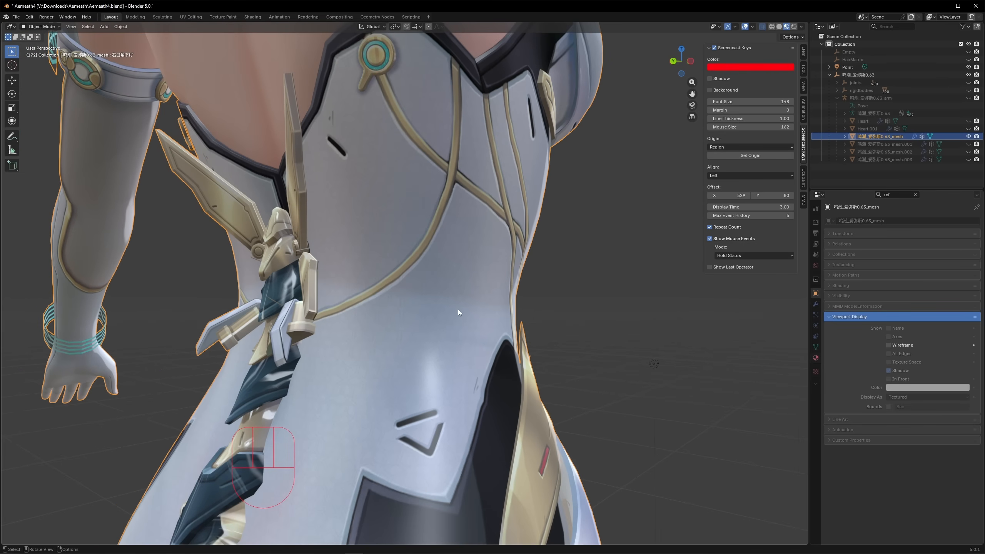
pyautogui.moveTo(458, 311); pyautogui.dragTo(510, 324, button='middle')
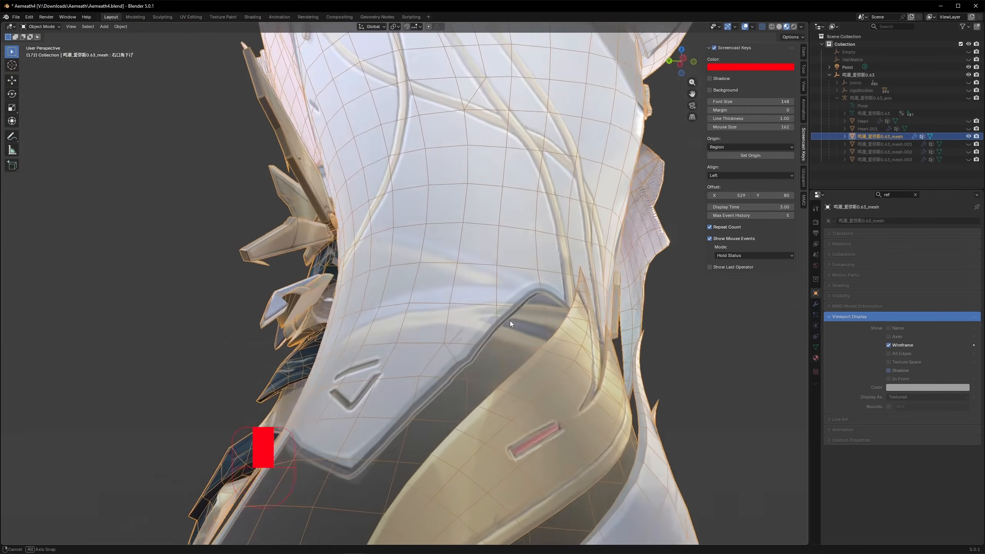
pyautogui.press('g')
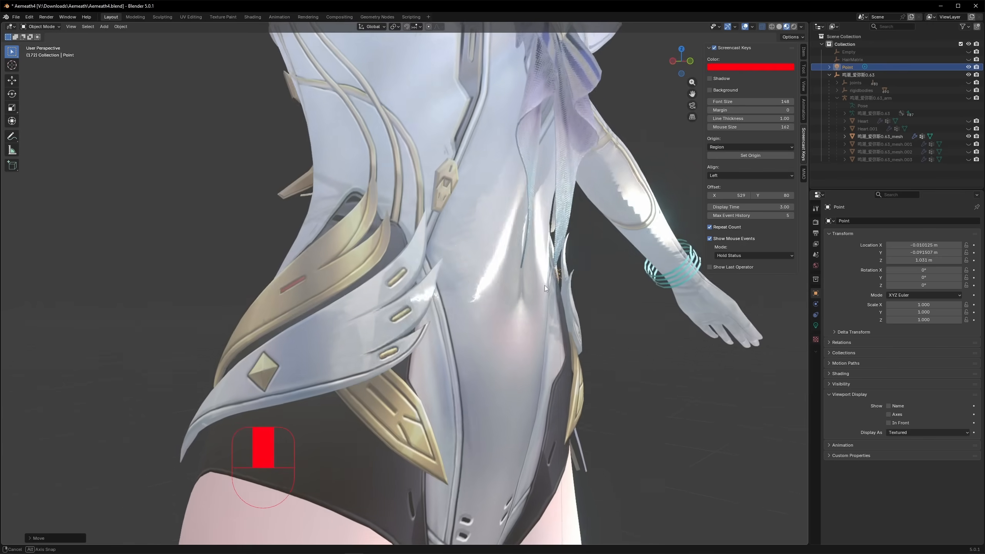
pyautogui.moveTo(545, 285); pyautogui.dragTo(539, 282, button='middle')
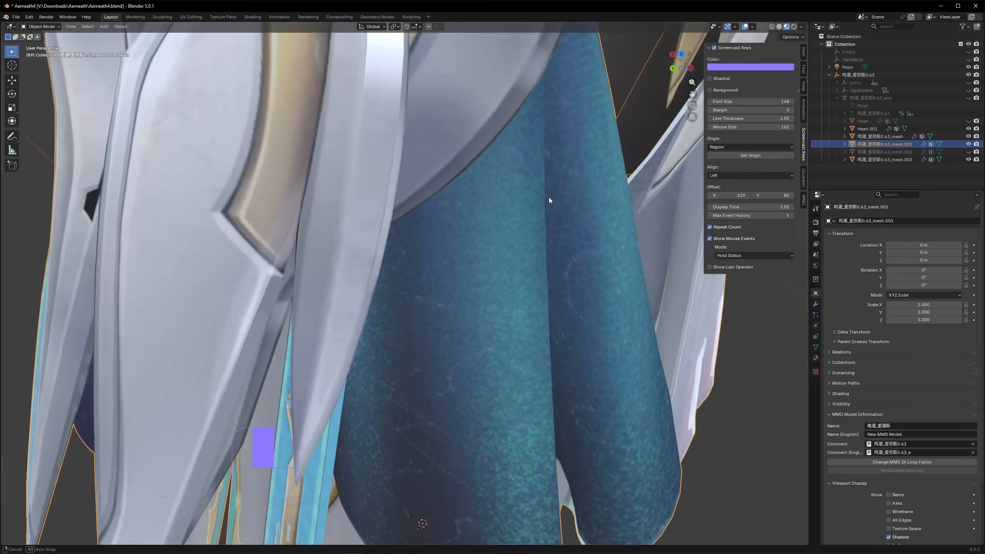
pyautogui.moveTo(549, 197); pyautogui.dragTo(546, 158, button='middle')
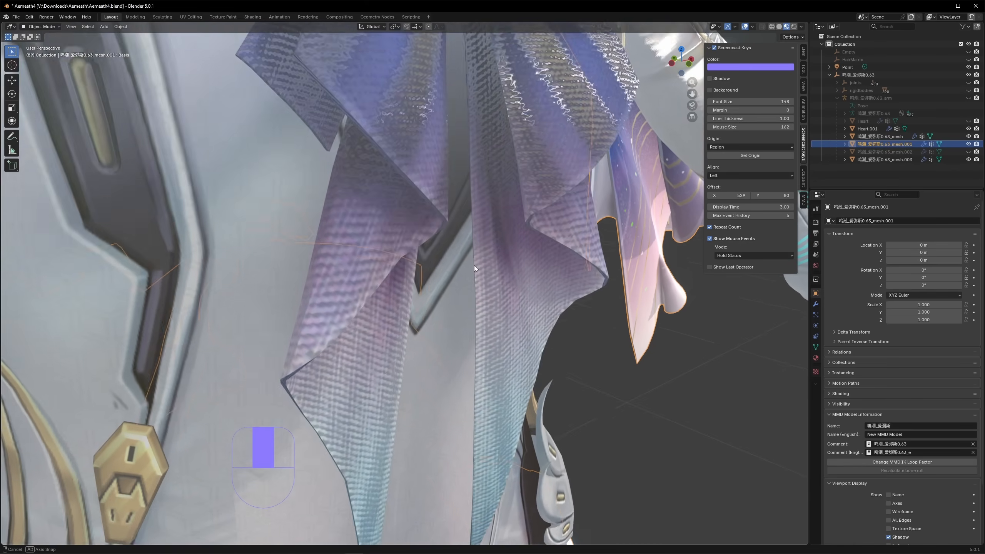
pyautogui.moveTo(474, 265); pyautogui.dragTo(474, 256, button='middle')
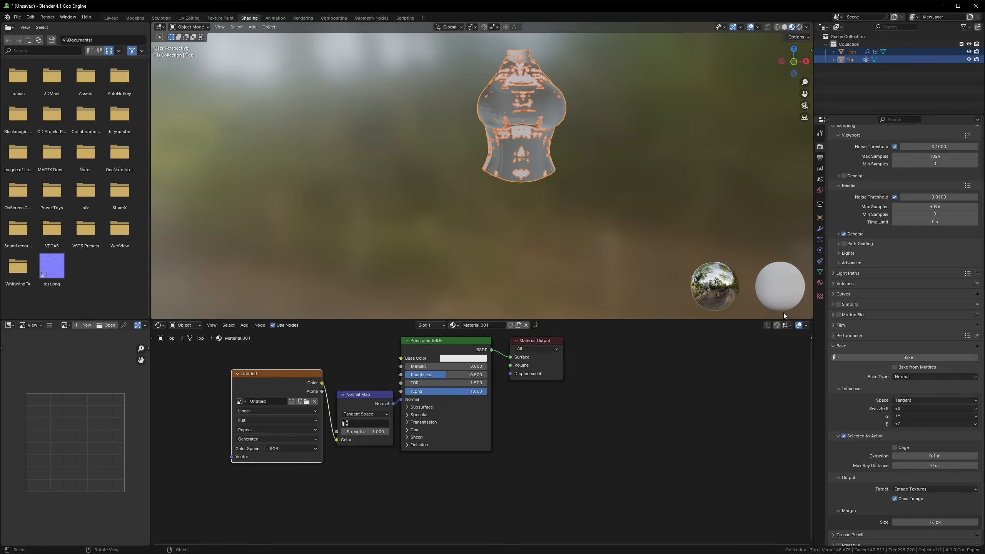
# Examine the baked normal map of the Top object up close, including its torso seams and engraved details
pyautogui.scroll(-5, 70, 418)
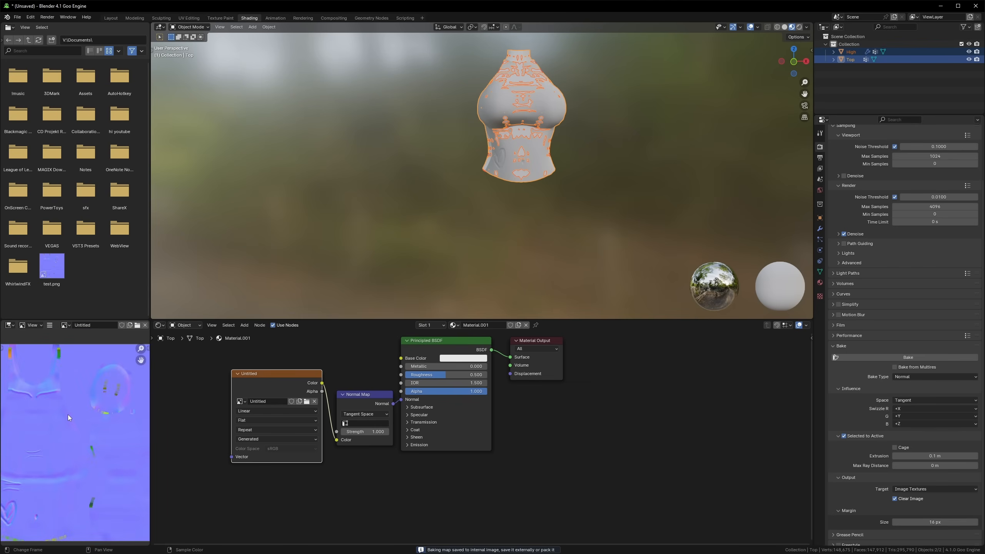
pyautogui.scroll(2, 89, 417)
pyautogui.moveTo(89, 416); pyautogui.dragTo(95, 395, button='middle')
pyautogui.scroll(-3, 96, 394)
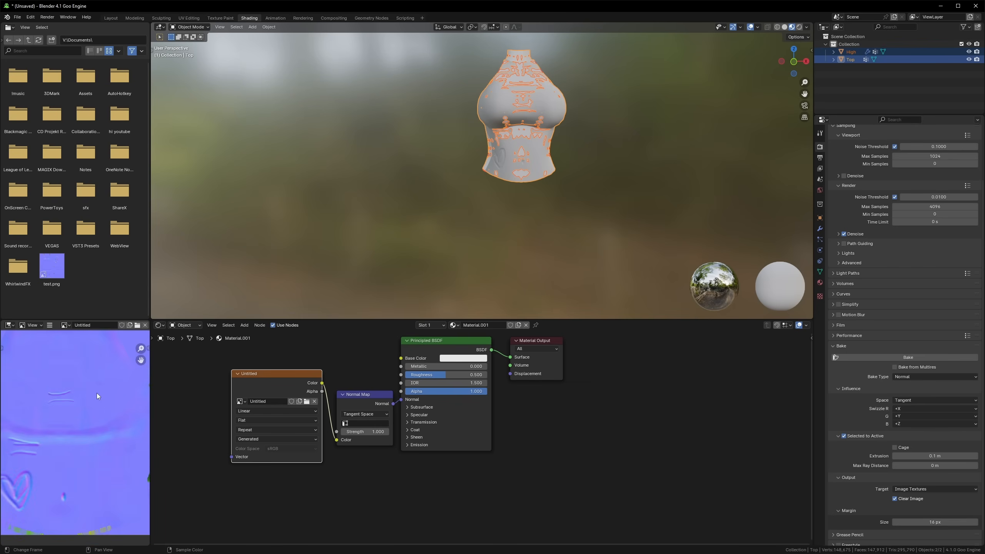